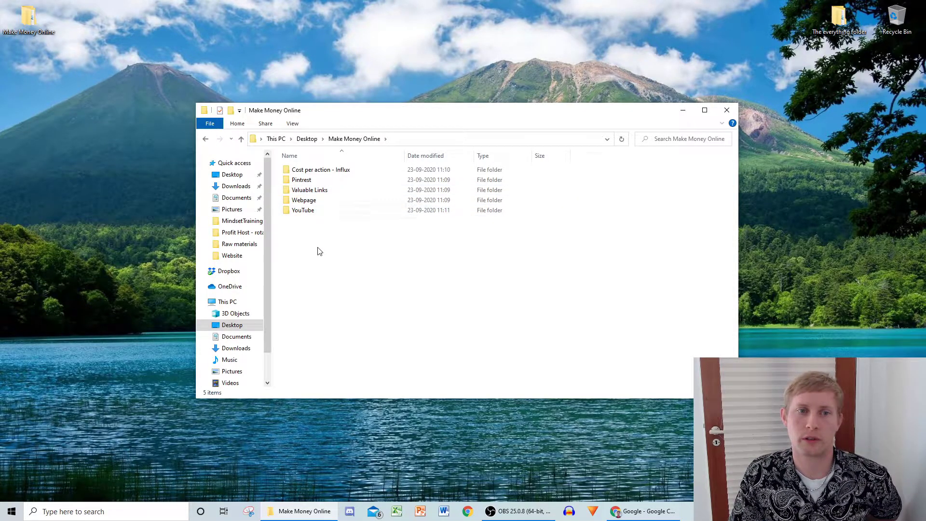
Open the My first YouTube video folder inside YouTube > Own production
{"action": "double_click", "coordinate": [310, 213]}
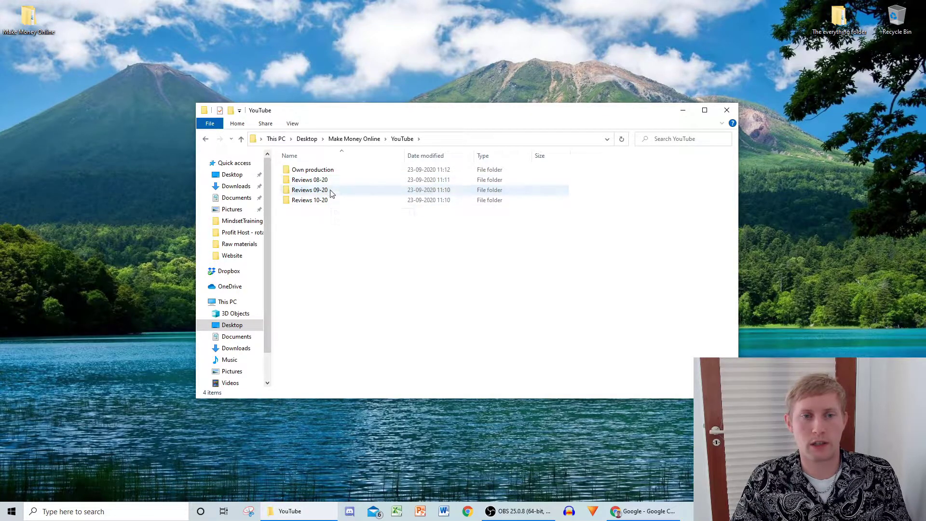
{"action": "left_click", "coordinate": [330, 172]}
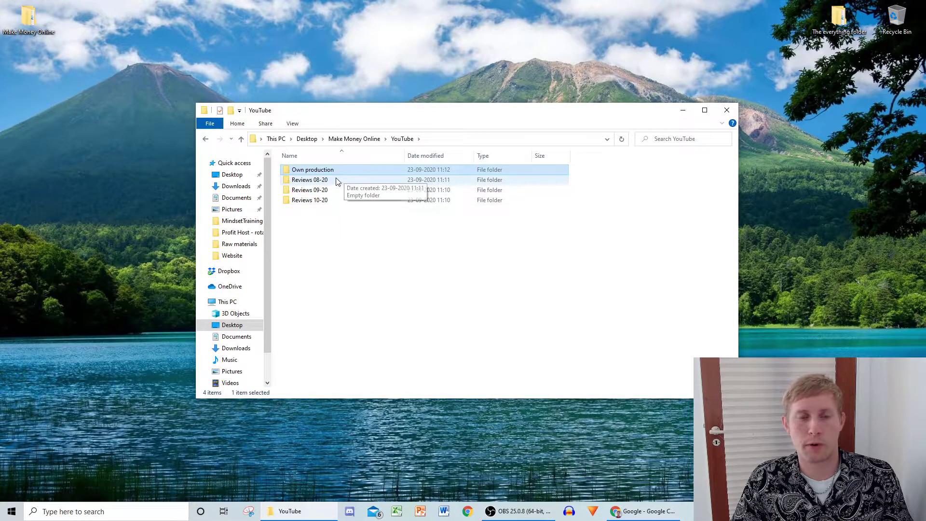
{"action": "double_click", "coordinate": [344, 171]}
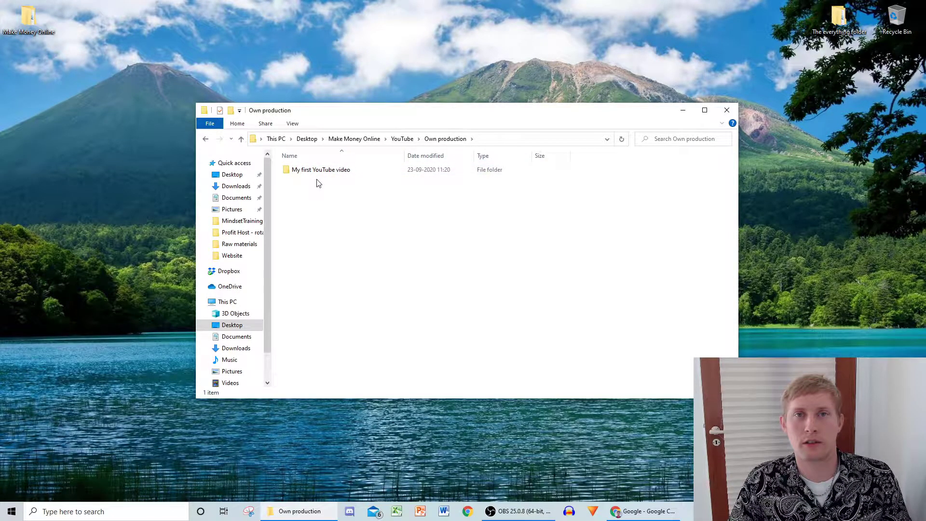
{"action": "double_click", "coordinate": [354, 172]}
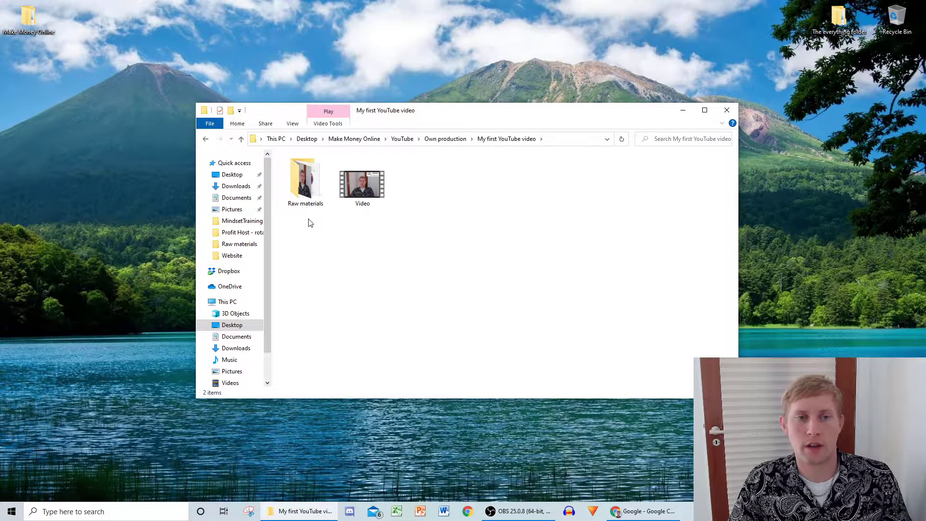
Look through the Raw materials folder, return to My first YouTube video, and select the Video file there
{"action": "double_click", "coordinate": [309, 186]}
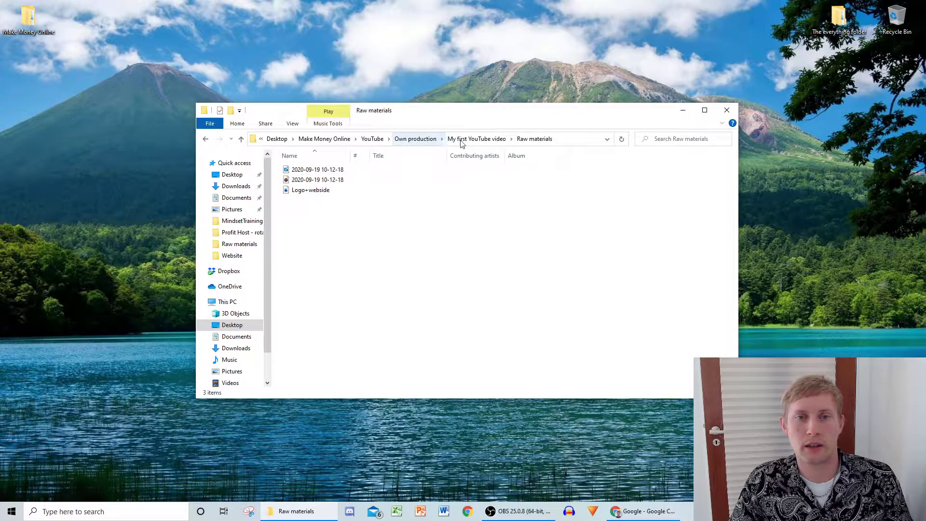
{"action": "left_click", "coordinate": [465, 139]}
{"action": "left_click", "coordinate": [381, 203]}
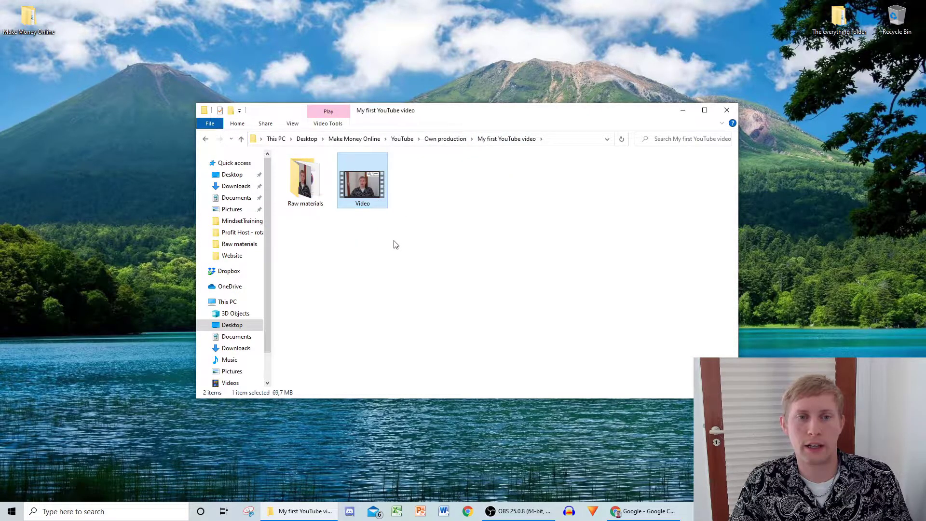
{"action": "left_click", "coordinate": [413, 204]}
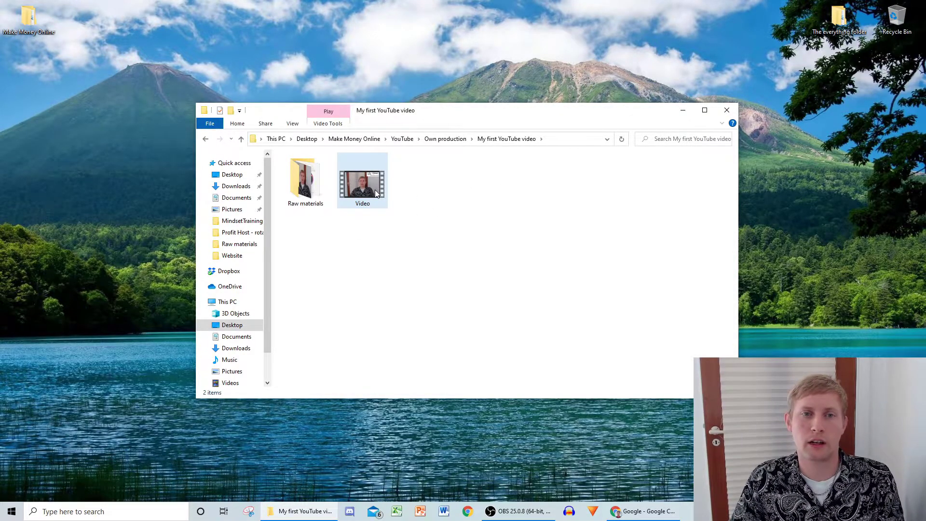
{"action": "mouse_move", "coordinate": [375, 190]}
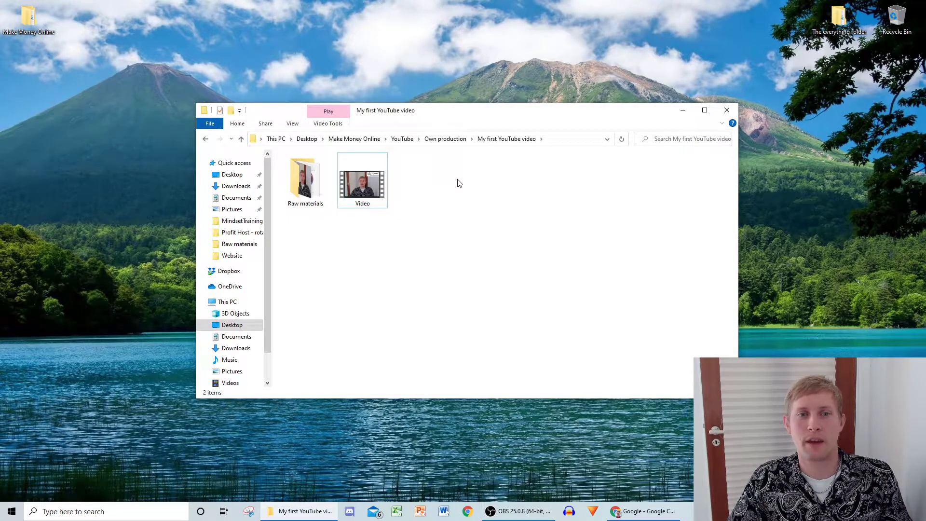
{"action": "left_click", "coordinate": [357, 198]}
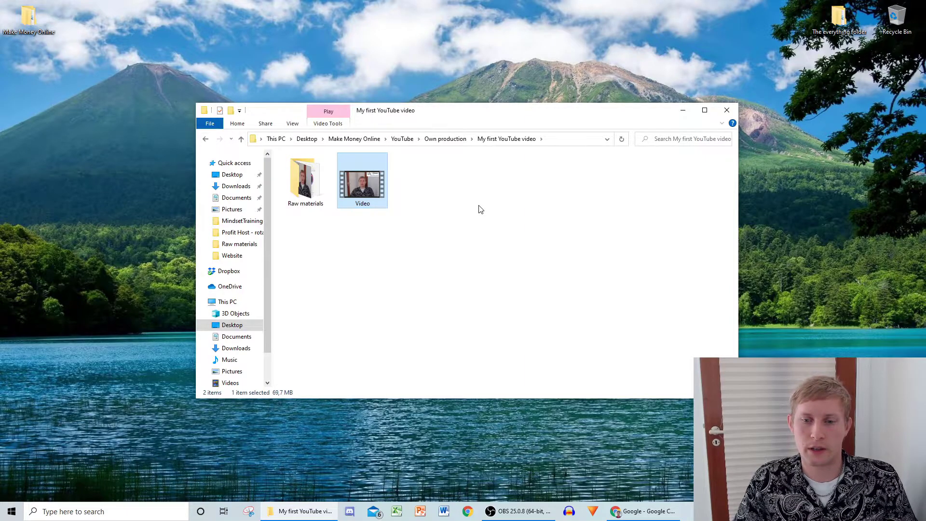
Switch to Chrome and load youtube.com
{"action": "left_click", "coordinate": [646, 512]}
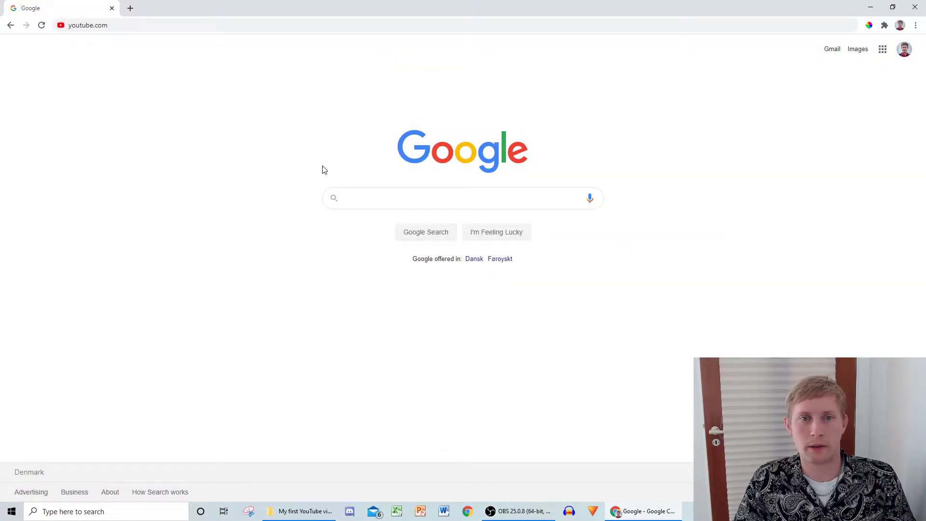
{"action": "left_click", "coordinate": [141, 24]}
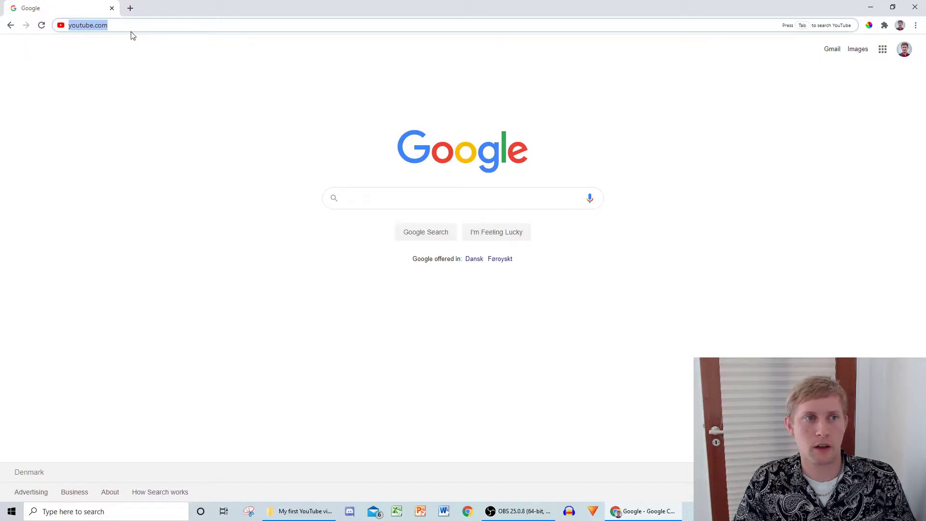
{"action": "key", "text": "Return"}
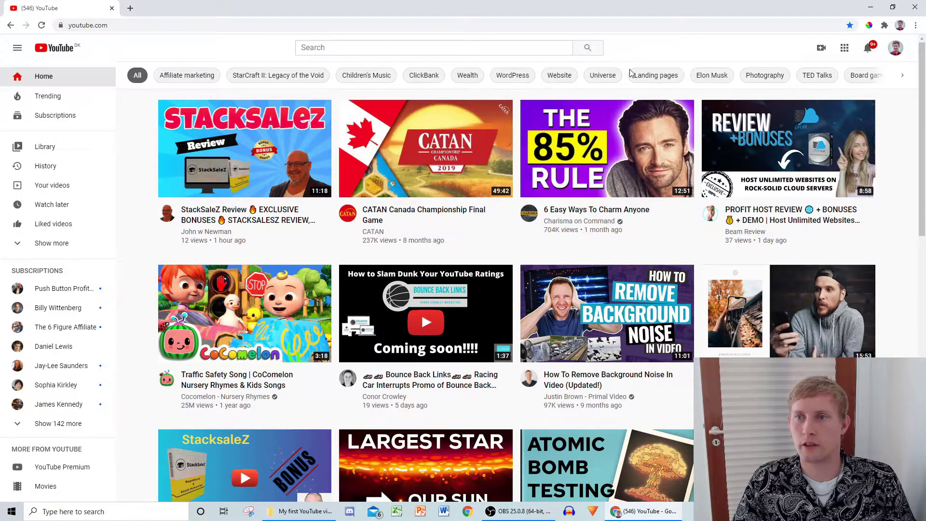
Visit your own channel page from the account options, and go on to the YouTube Studio channel dashboard
{"action": "left_click", "coordinate": [896, 48]}
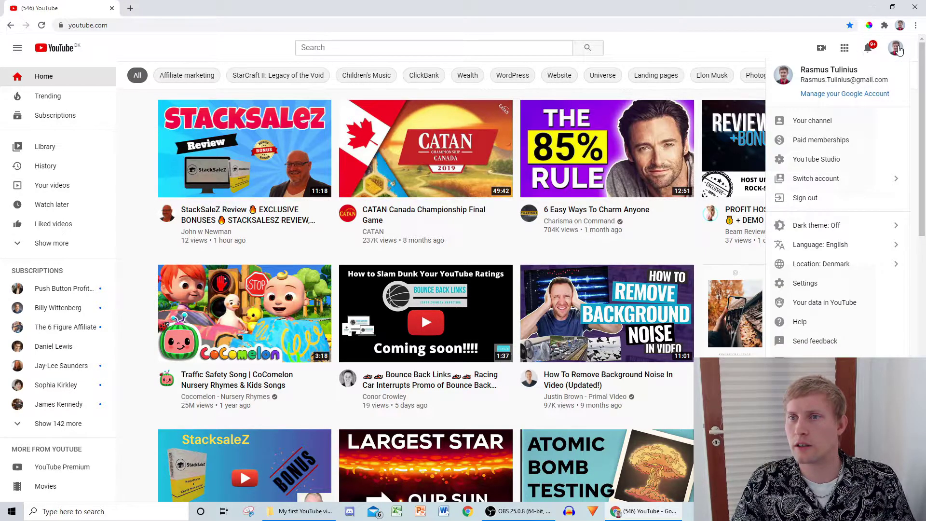
{"action": "left_click", "coordinate": [814, 121]}
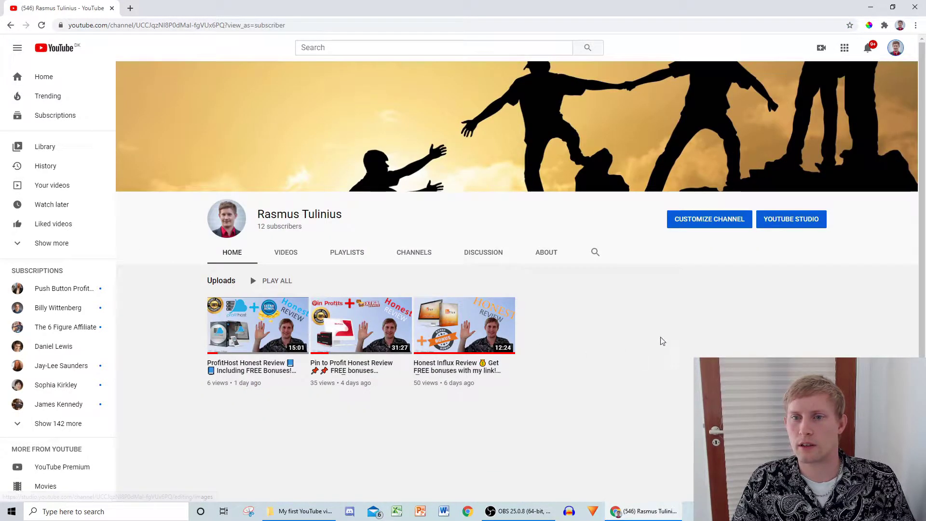
{"action": "left_click", "coordinate": [896, 51]}
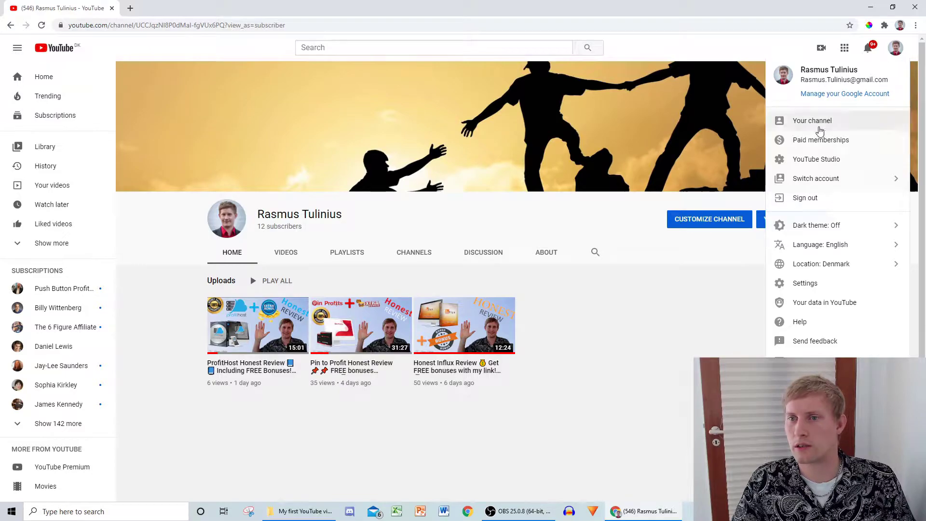
{"action": "left_click", "coordinate": [822, 161]}
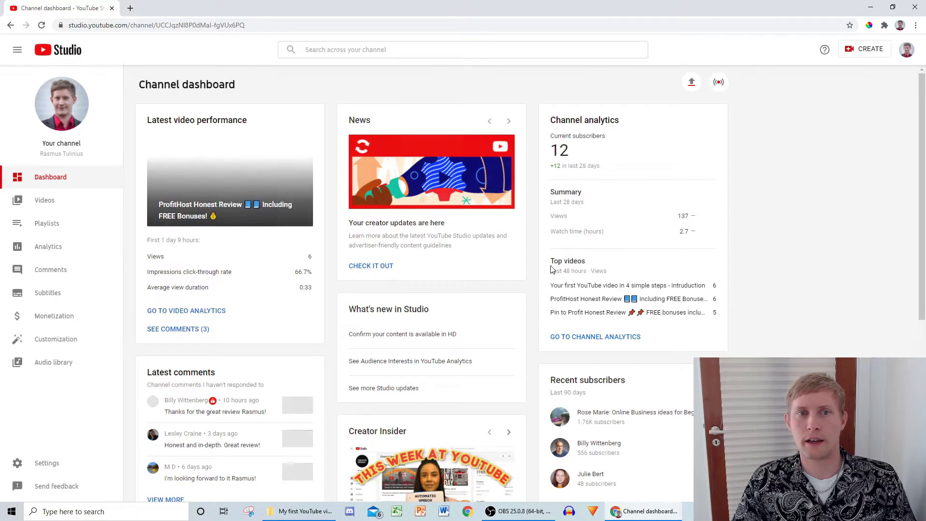
{"action": "scroll", "coordinate": [758, 263], "scroll_direction": "down", "scroll_amount": 1}
{"action": "scroll", "coordinate": [795, 247], "scroll_direction": "up", "scroll_amount": 1}
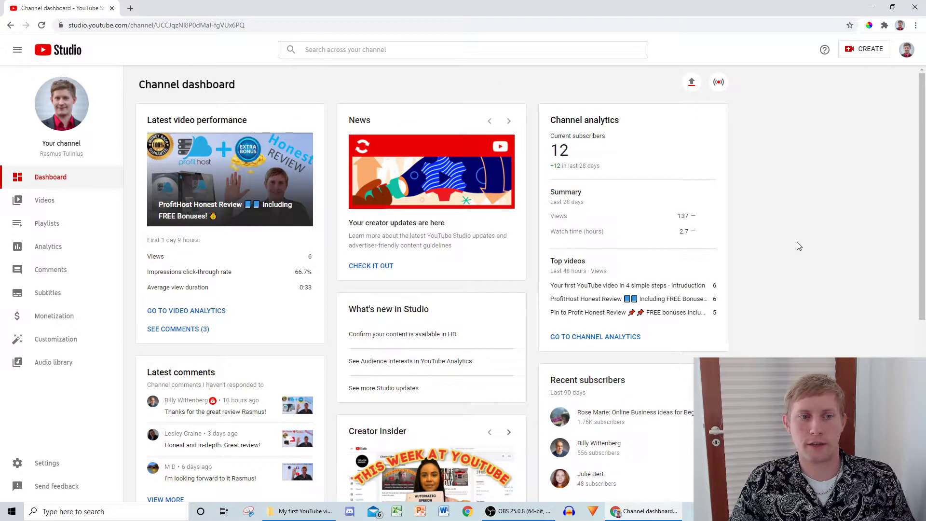
{"action": "scroll", "coordinate": [794, 246], "scroll_direction": "down", "scroll_amount": 1}
{"action": "scroll", "coordinate": [795, 246], "scroll_direction": "up", "scroll_amount": 1}
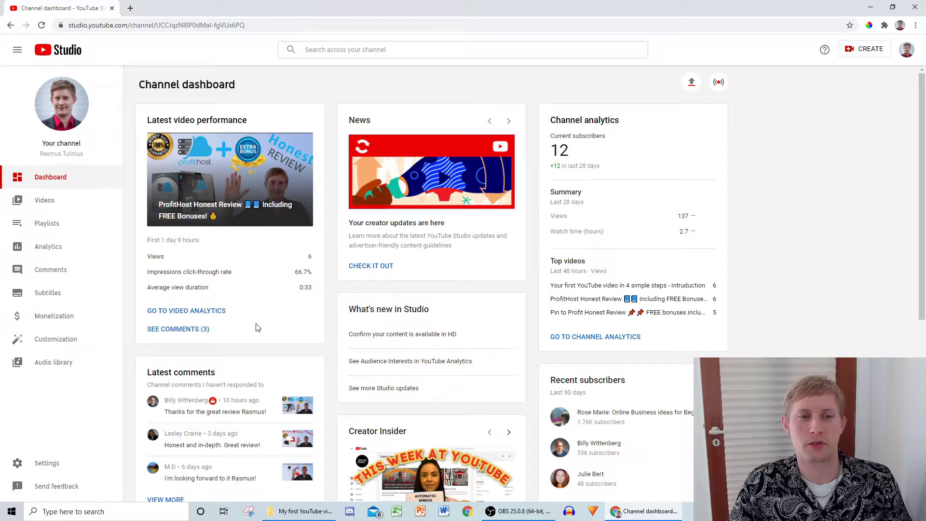
Start a video upload and add the Video file from the My first YouTube video folder to it
{"action": "left_click", "coordinate": [691, 85]}
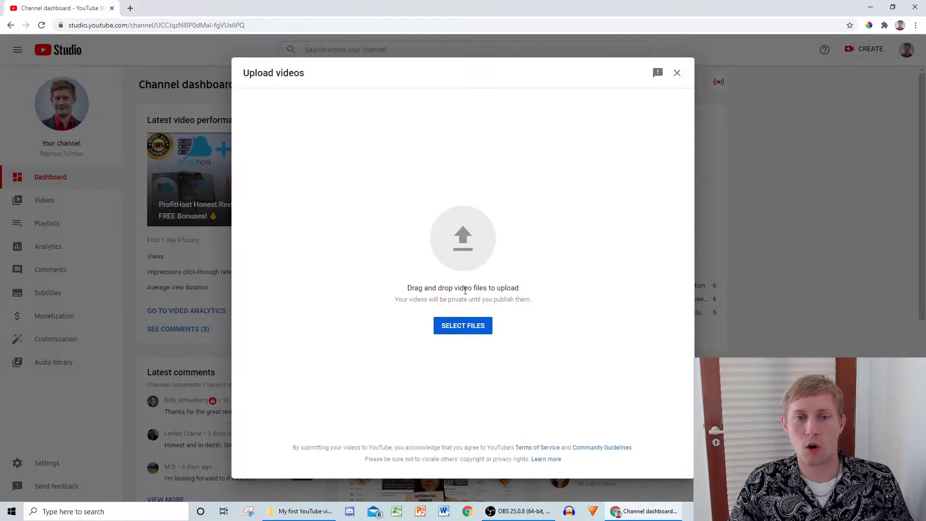
{"action": "left_click", "coordinate": [301, 511]}
{"action": "left_click_drag", "start_coordinate": [436, 114], "coordinate": [748, 140]}
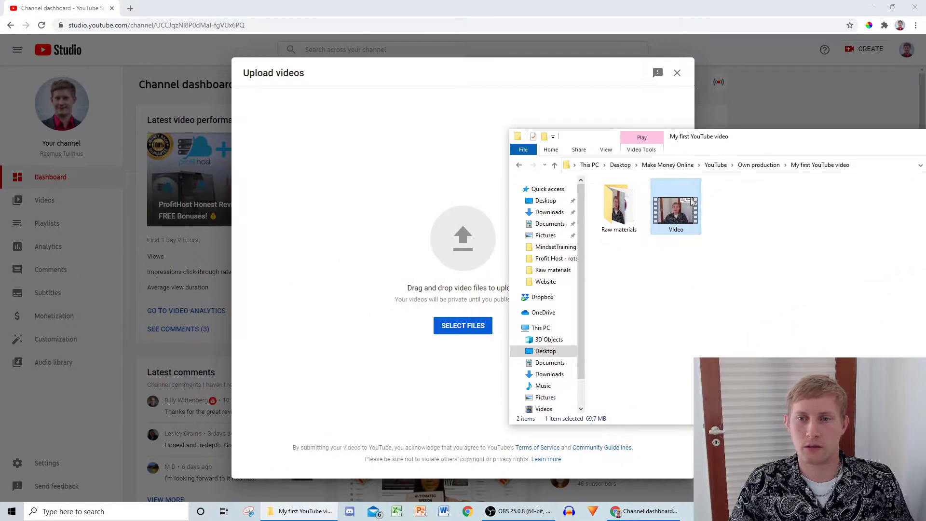
{"action": "left_click_drag", "start_coordinate": [682, 219], "coordinate": [438, 240]}
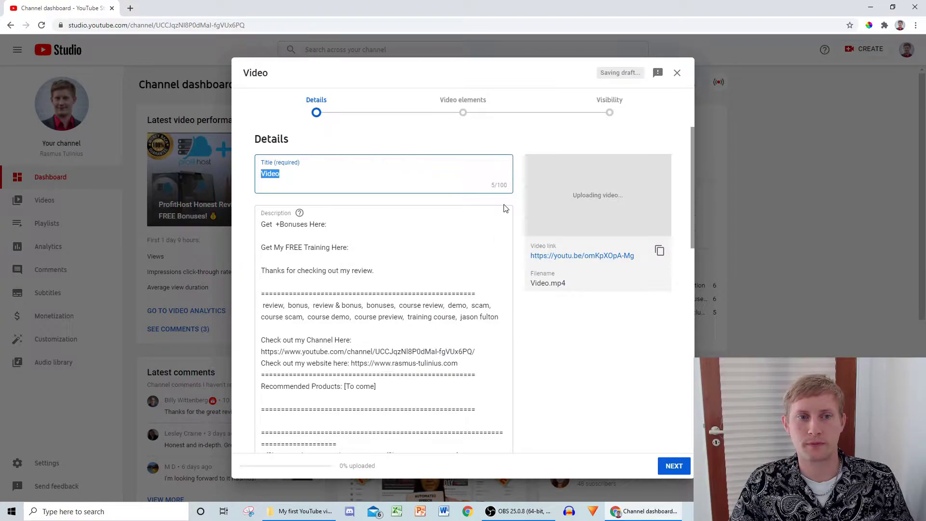
Delete all of the prefilled text from the uploaded video's description
{"action": "left_click", "coordinate": [391, 230]}
{"action": "key", "text": "ctrl+a"}
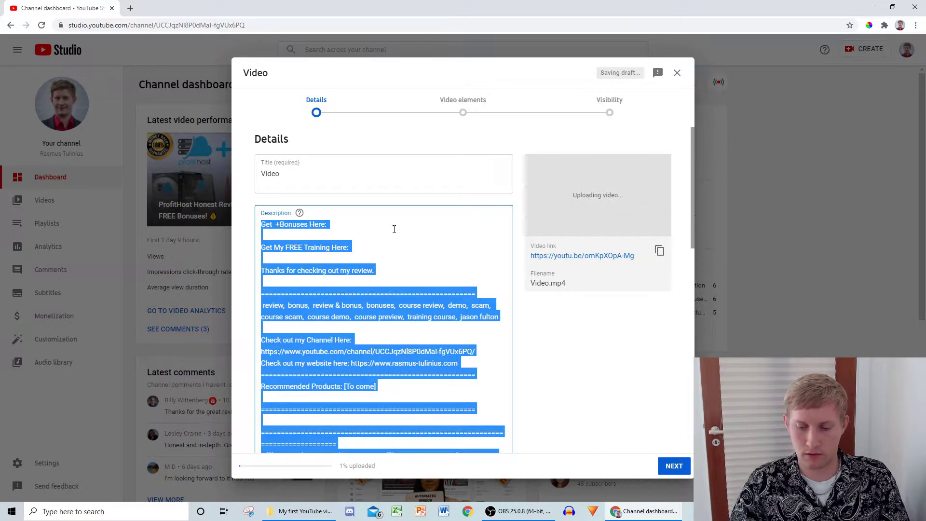
{"action": "key", "text": "BackSpace"}
{"action": "left_click", "coordinate": [319, 179]}
{"action": "key", "text": "ctrl+a"}
{"action": "left_click", "coordinate": [319, 181]}
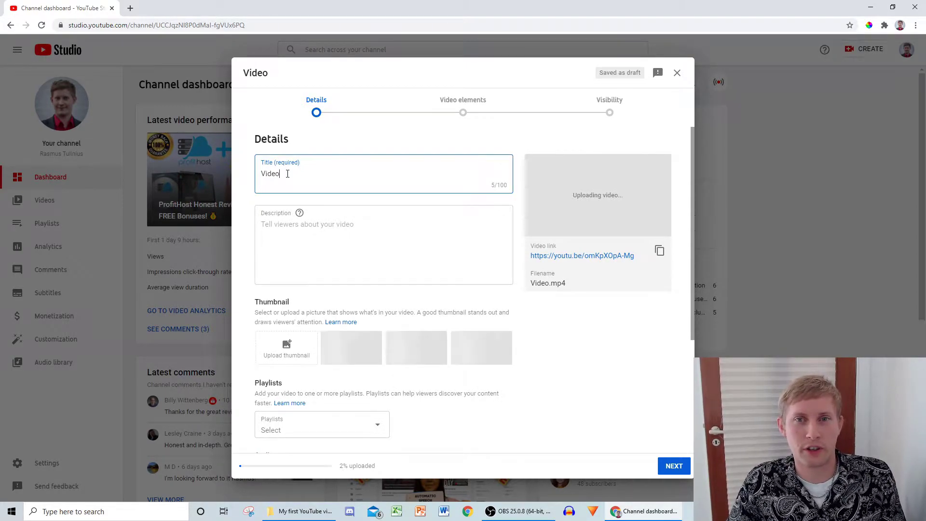
{"action": "left_click_drag", "start_coordinate": [265, 173], "coordinate": [279, 173]}
{"action": "left_click", "coordinate": [281, 173]}
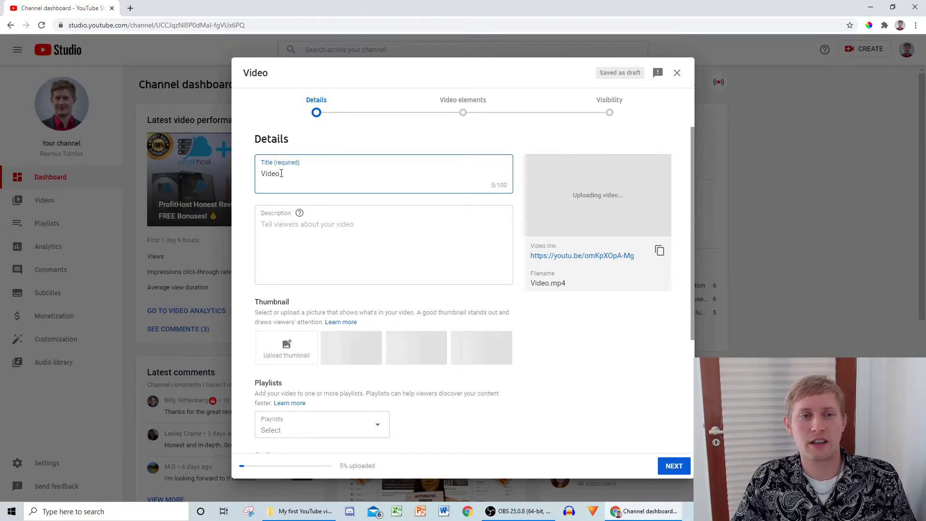
{"action": "left_click", "coordinate": [305, 226]}
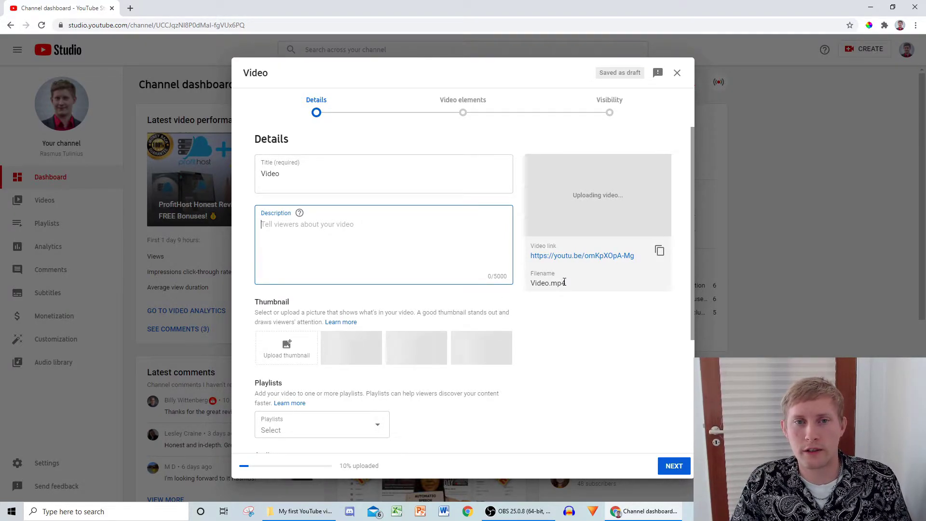
{"action": "left_click_drag", "start_coordinate": [340, 467], "coordinate": [379, 470]}
{"action": "left_click", "coordinate": [539, 278]}
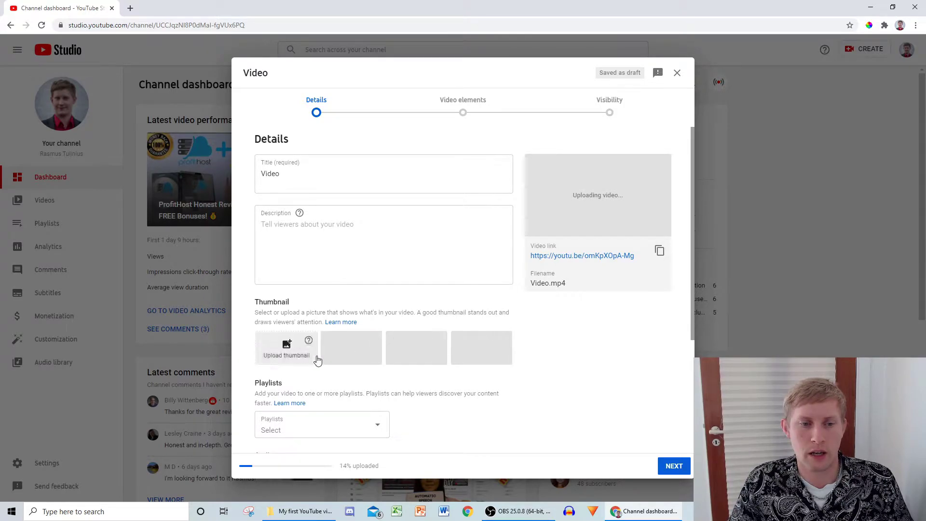
Review the playlists offered for the video and close the list without choosing one
{"action": "scroll", "coordinate": [519, 372], "scroll_direction": "down", "scroll_amount": 1}
{"action": "scroll", "coordinate": [520, 372], "scroll_direction": "down", "scroll_amount": 2}
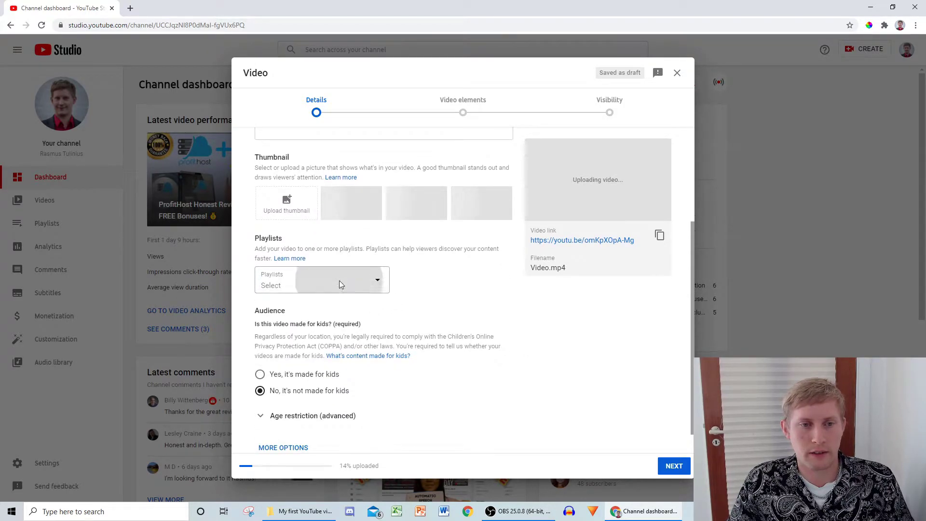
{"action": "left_click", "coordinate": [370, 287]}
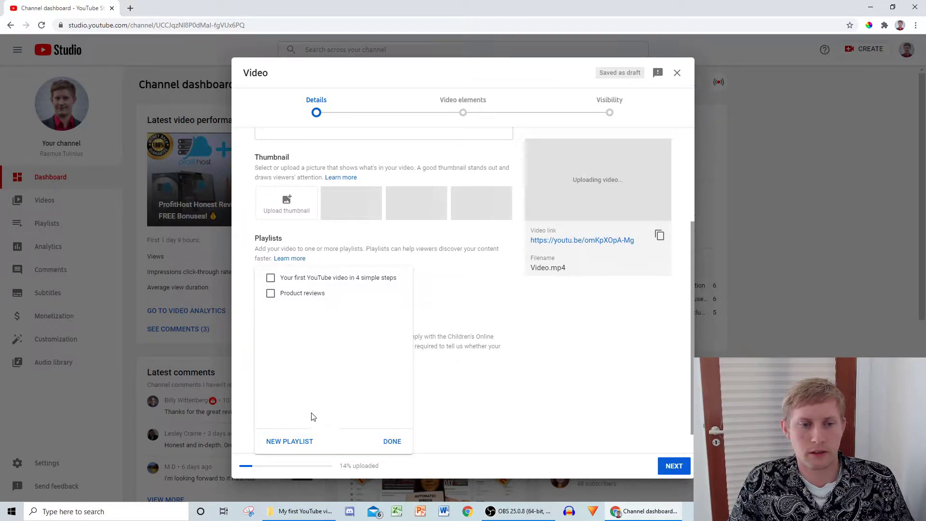
{"action": "left_click", "coordinate": [388, 442]}
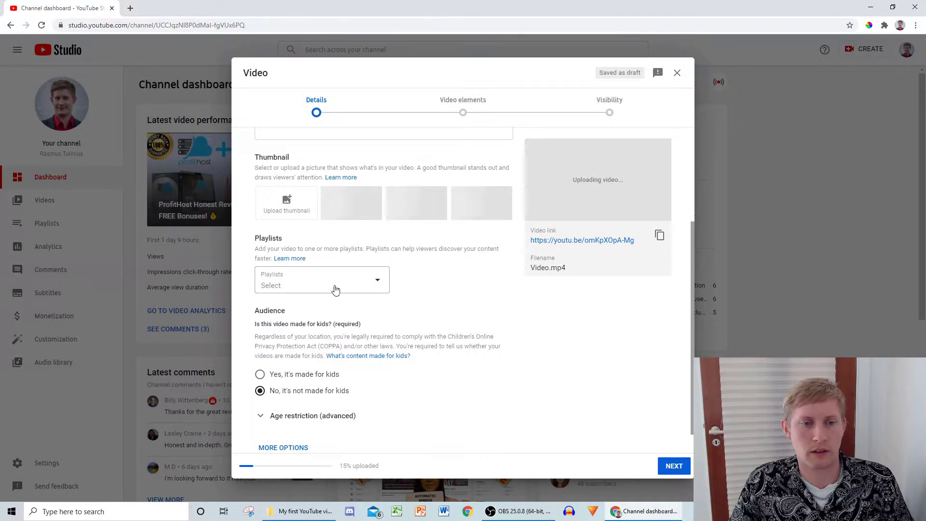
Examine the advanced age restriction options in the Audience section and collapse them again
{"action": "scroll", "coordinate": [429, 328], "scroll_direction": "down", "scroll_amount": 1}
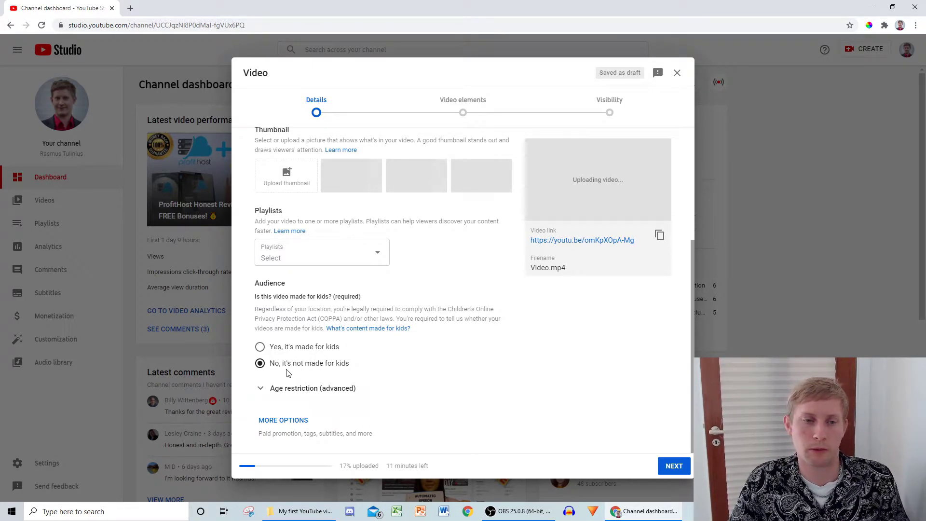
{"action": "left_click", "coordinate": [296, 391]}
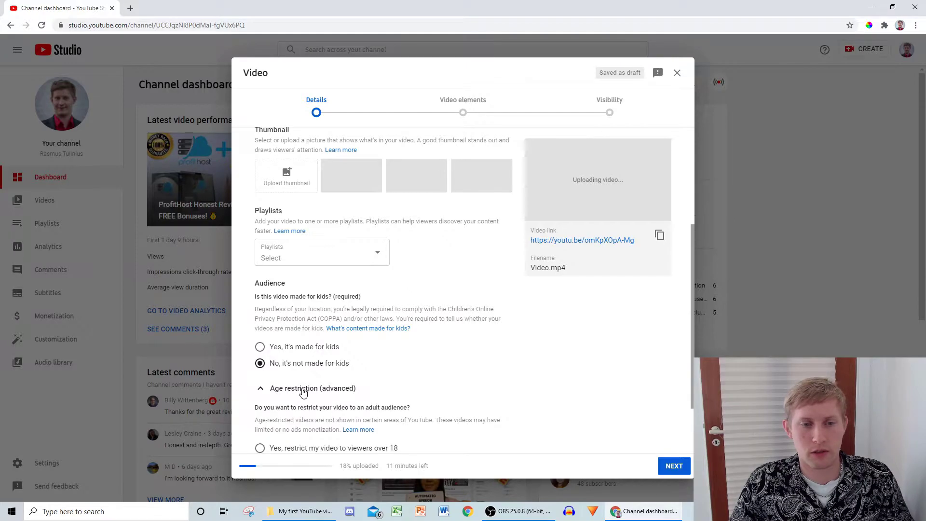
{"action": "left_click", "coordinate": [299, 388]}
{"action": "left_click", "coordinate": [287, 389]}
{"action": "scroll", "coordinate": [289, 389], "scroll_direction": "down", "scroll_amount": 2}
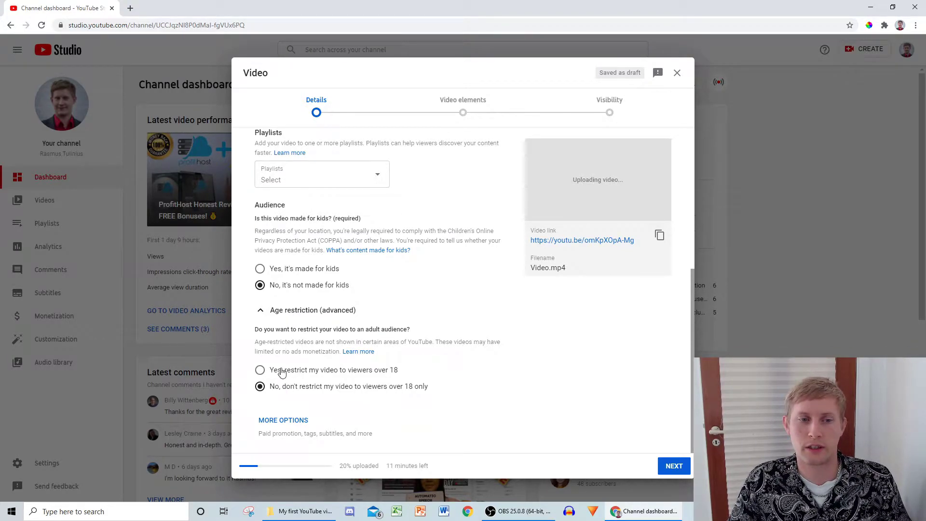
{"action": "left_click", "coordinate": [291, 313]}
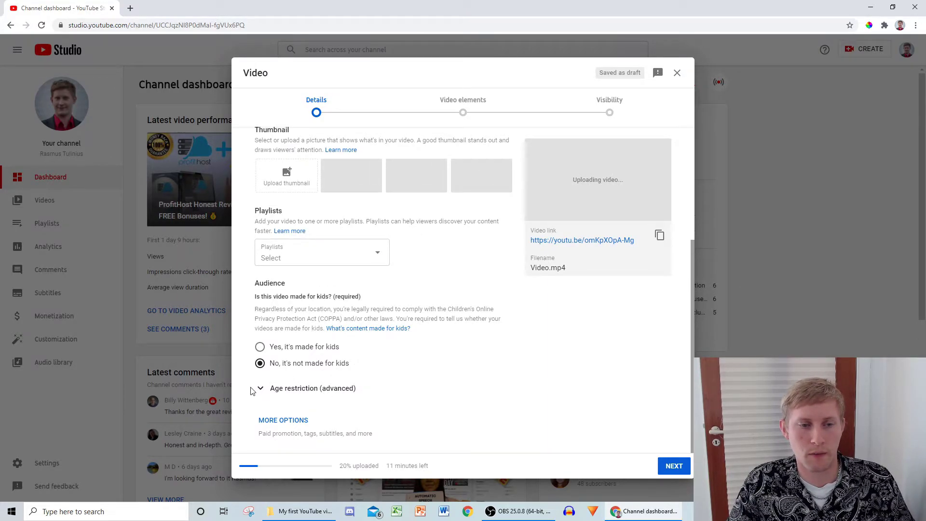
{"action": "left_click", "coordinate": [264, 388]}
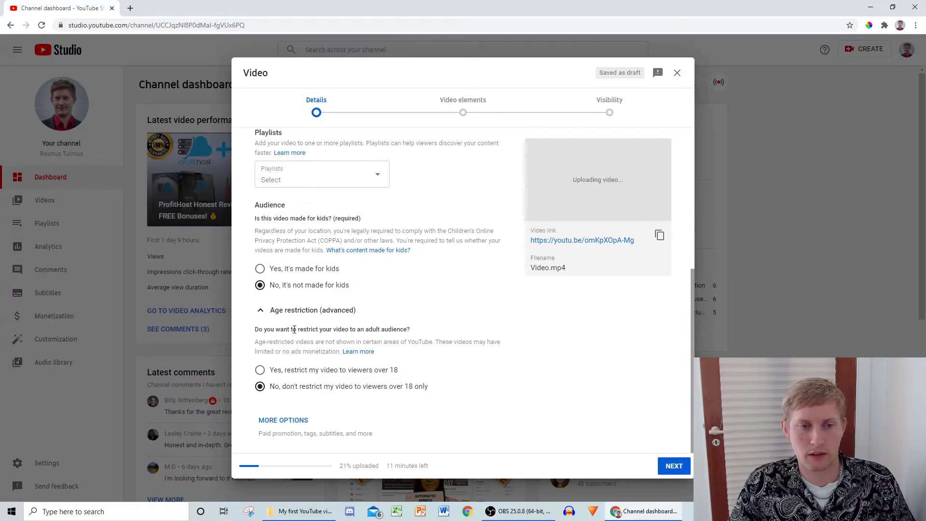
{"action": "left_click", "coordinate": [280, 311]}
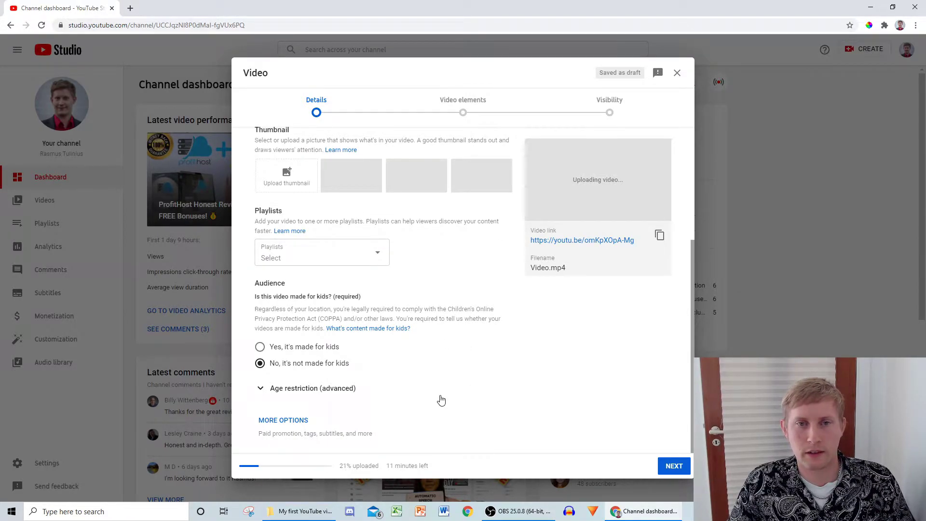
Advance the upload past the details and video elements stages to its visibility settings, without adding an end screen or cards
{"action": "scroll", "coordinate": [440, 402], "scroll_direction": "up", "scroll_amount": 4}
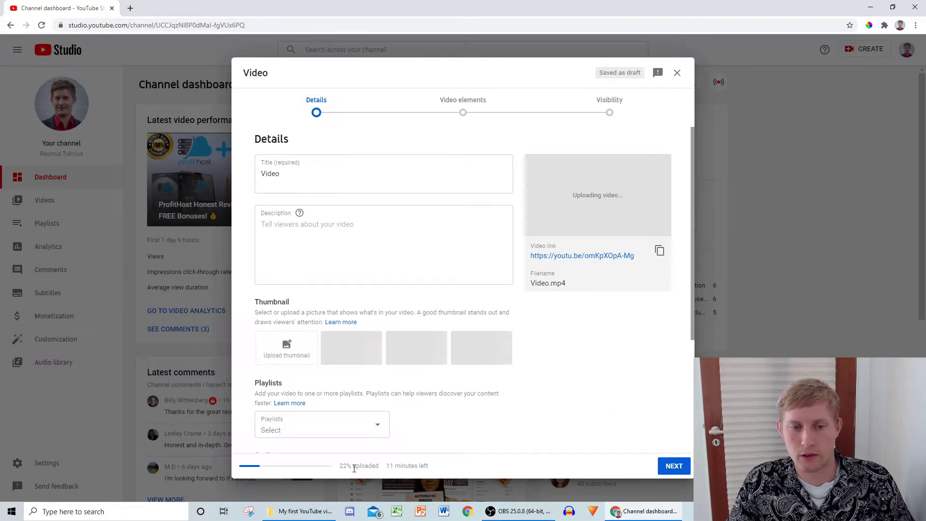
{"action": "left_click", "coordinate": [674, 468]}
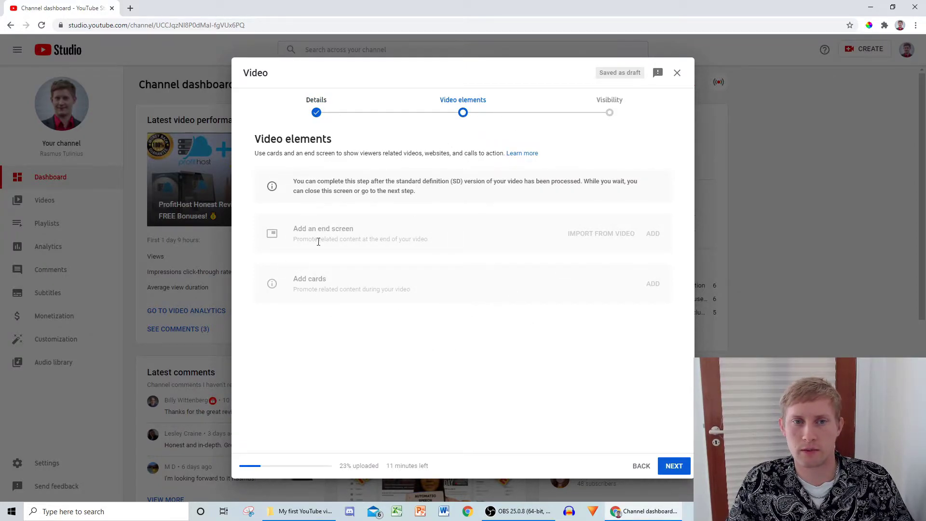
{"action": "left_click", "coordinate": [672, 468]}
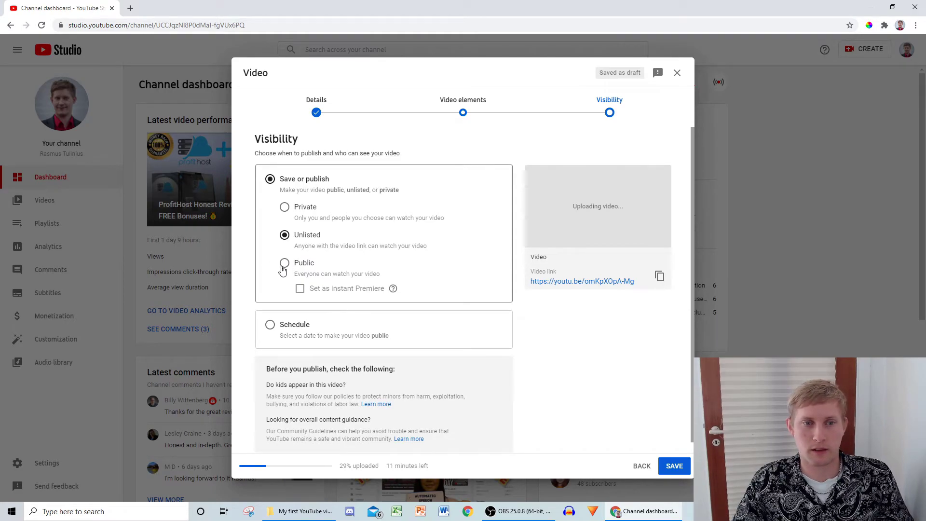
Try the Public visibility option and the Schedule option for the video, and return to Save or publish
{"action": "left_click", "coordinate": [284, 266]}
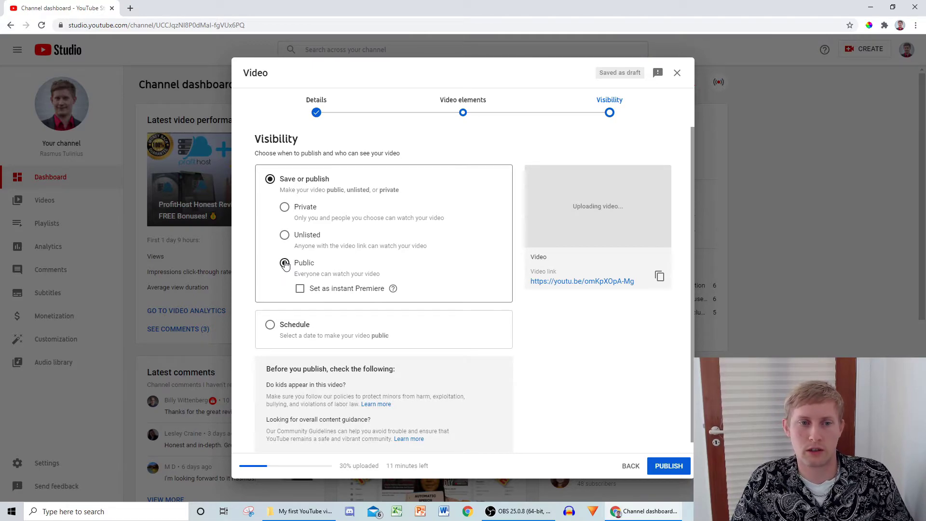
{"action": "left_click", "coordinate": [270, 326]}
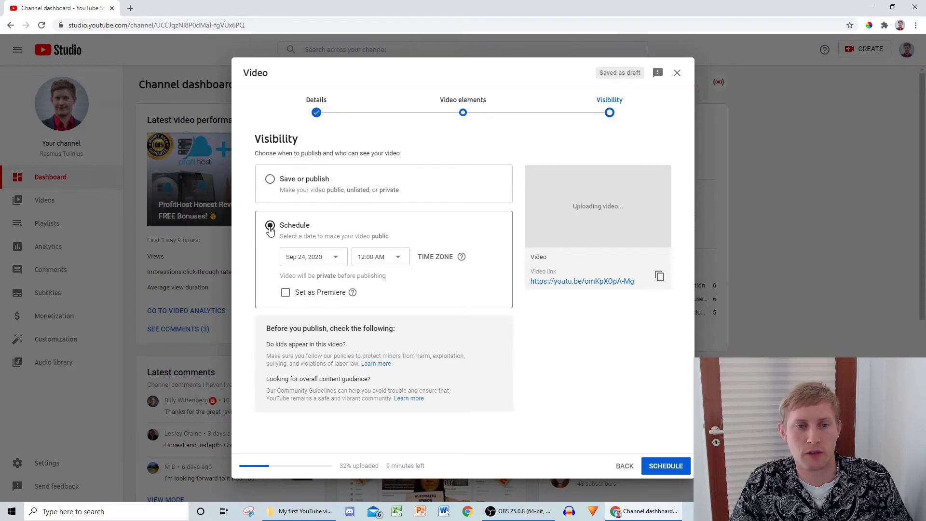
{"action": "left_click", "coordinate": [270, 181]}
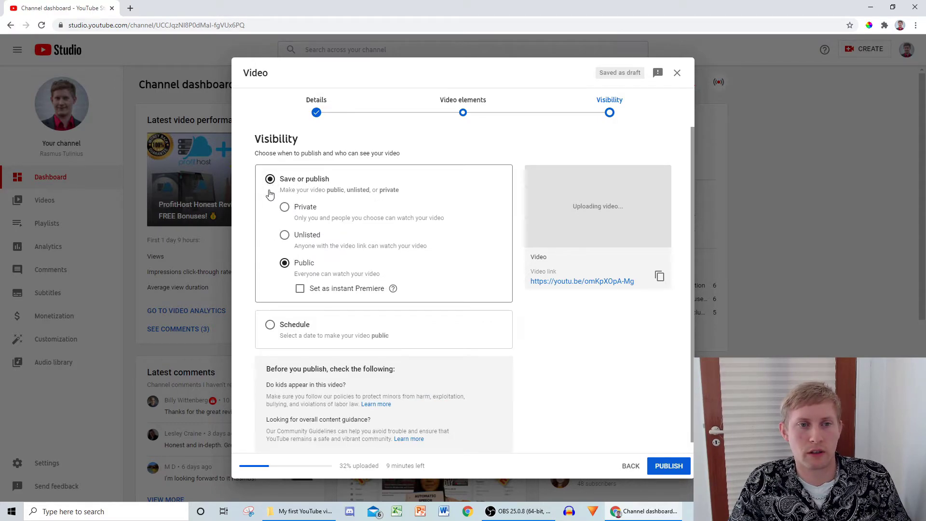
Set the video's visibility to Unlisted, save the upload, and dismiss the upload progress notice
{"action": "left_click", "coordinate": [285, 236]}
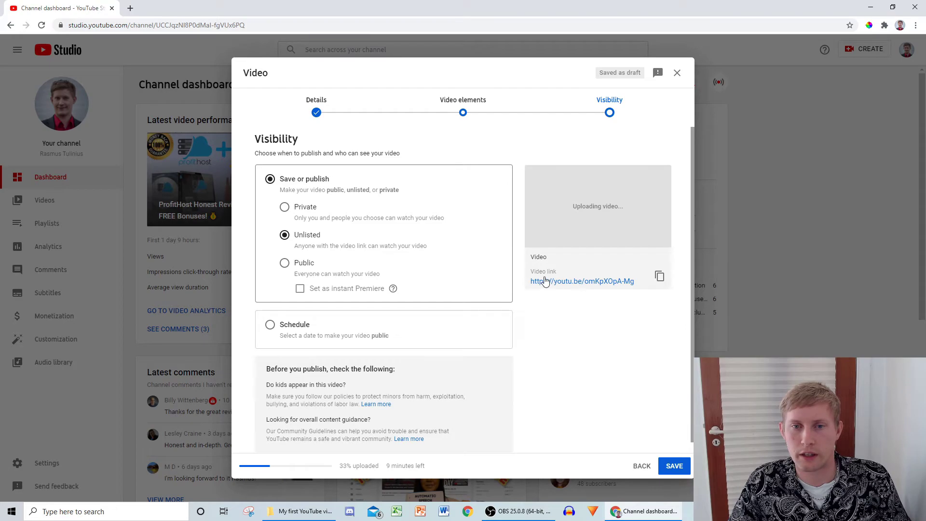
{"action": "left_click", "coordinate": [674, 465]}
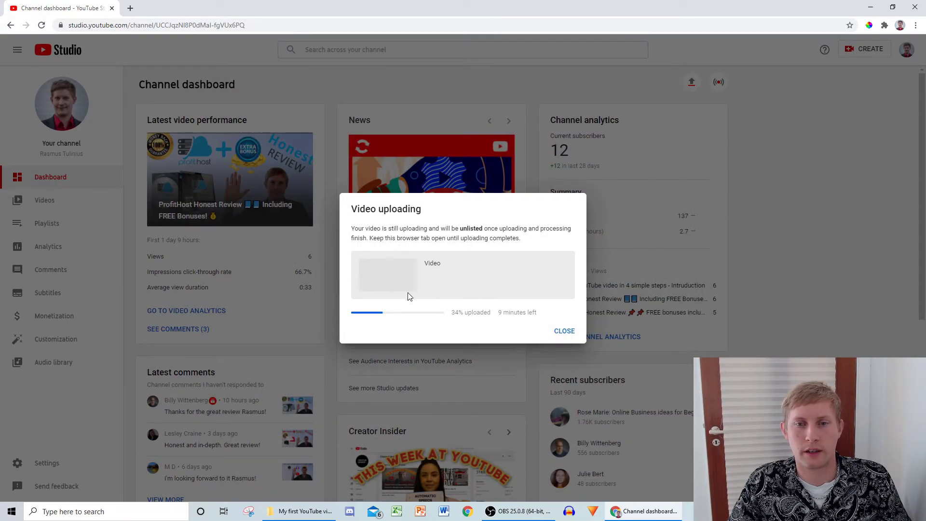
{"action": "left_click", "coordinate": [565, 332]}
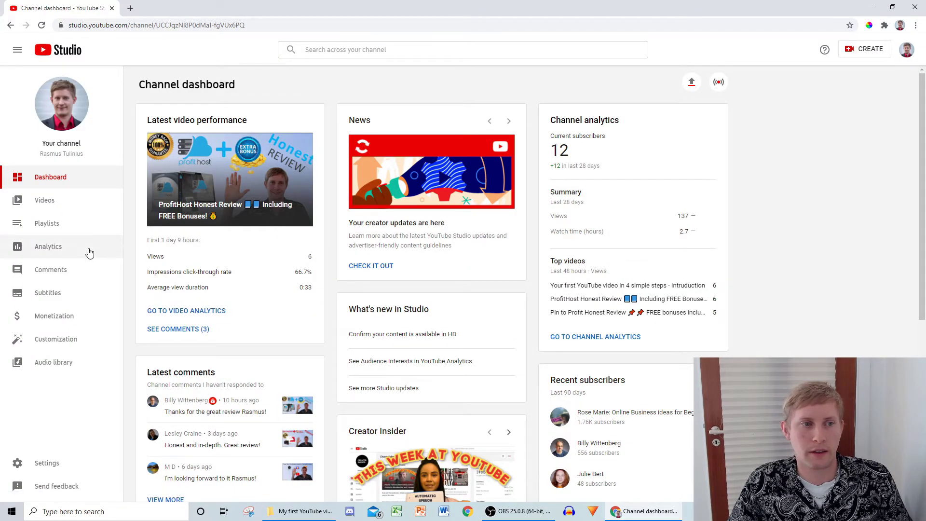
Open the details of the pending upload named Video from the channel's list of videos
{"action": "left_click", "coordinate": [58, 207]}
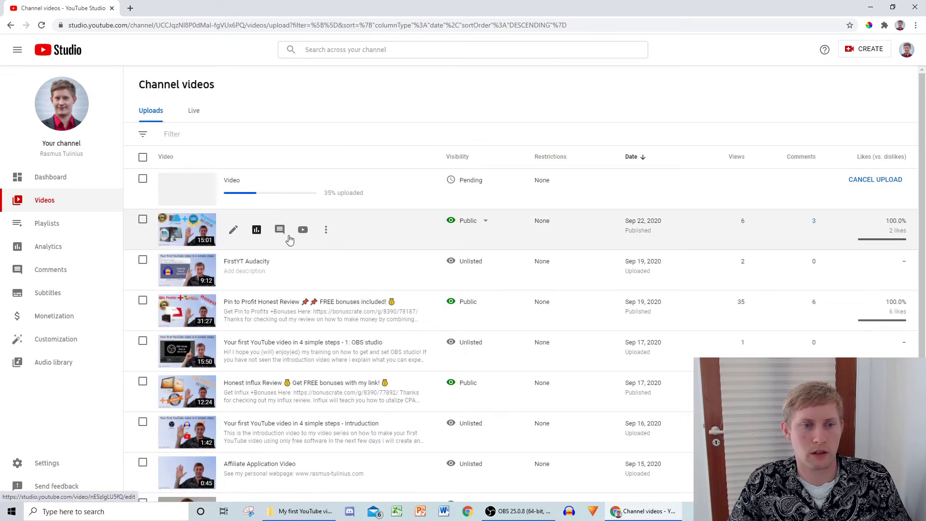
{"action": "scroll", "coordinate": [343, 248], "scroll_direction": "down", "scroll_amount": 1}
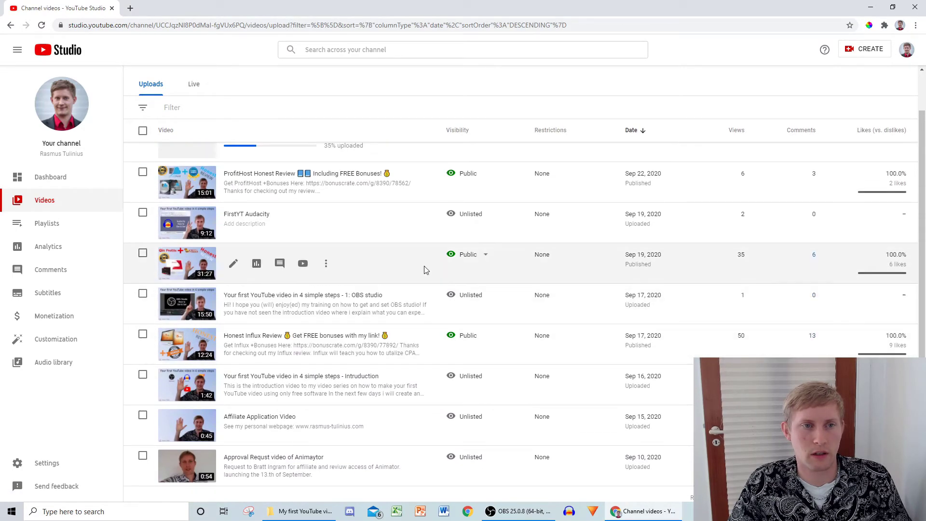
{"action": "scroll", "coordinate": [337, 232], "scroll_direction": "up", "scroll_amount": 1}
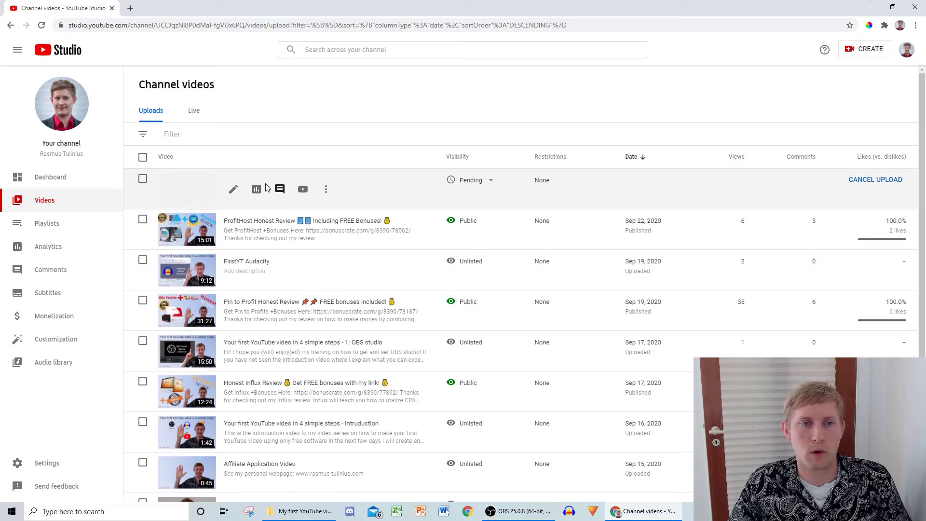
{"action": "left_click", "coordinate": [233, 191]}
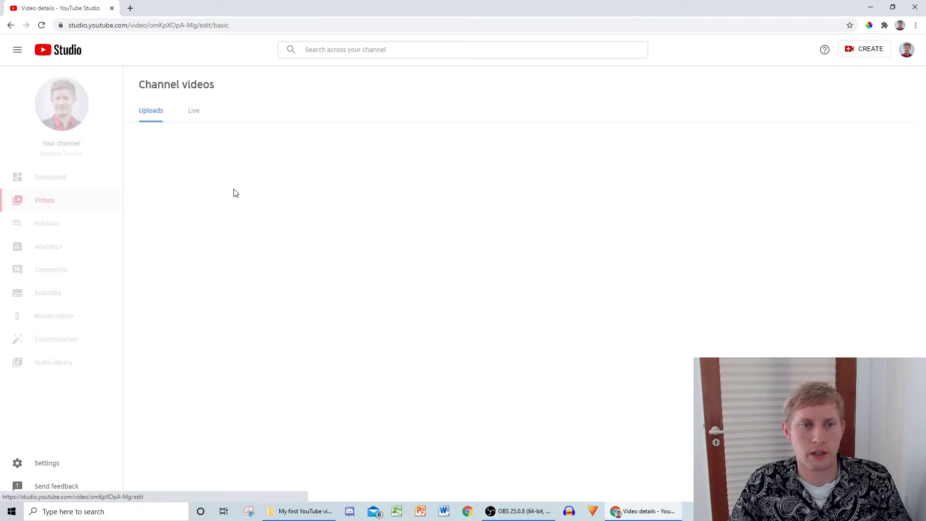